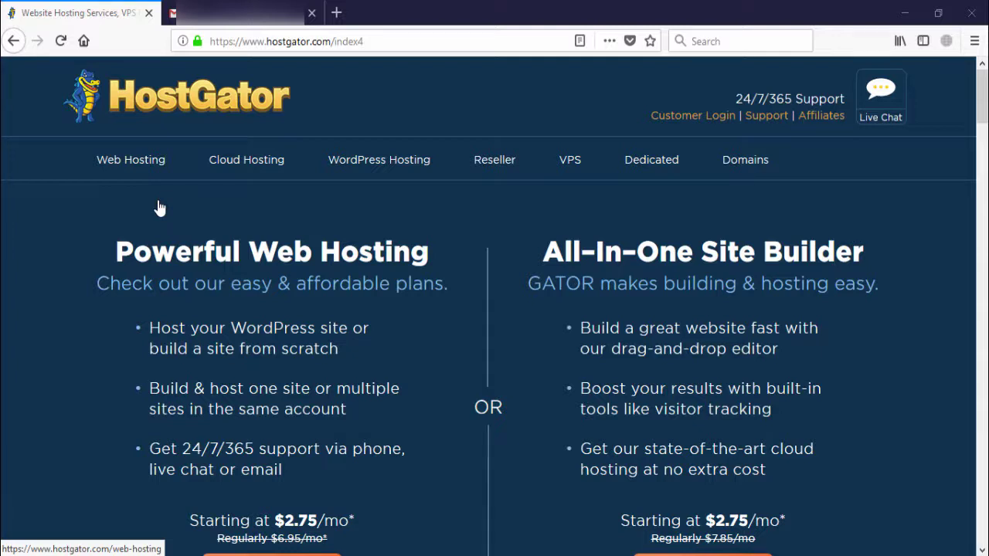
Open the shared Web Hosting plans page from the home page's top navigation.
left_click(116, 168)
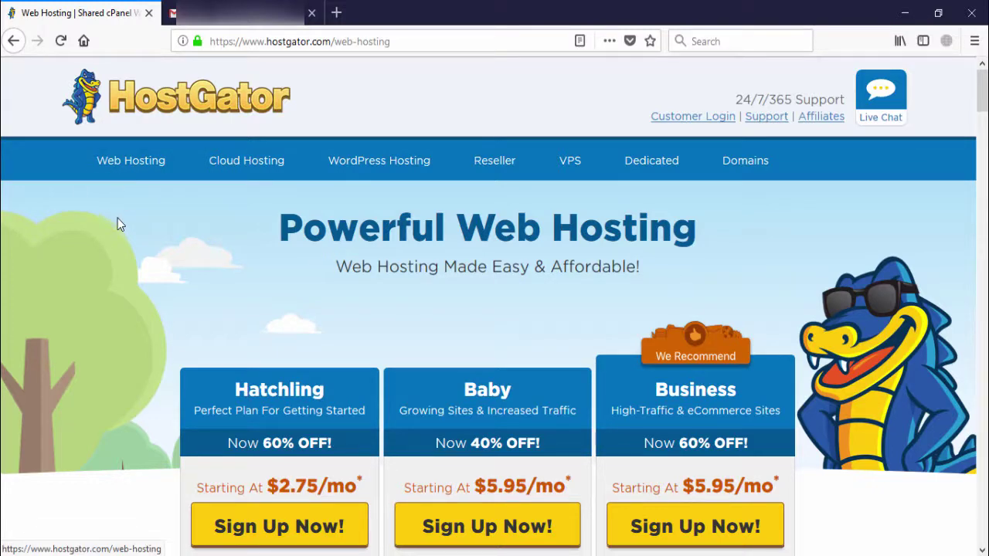
Scroll down to compare the Hatchling, Baby and Business plan prices and feature lists.
scroll(118, 222, "down", 2)
scroll(117, 223, "down", 2)
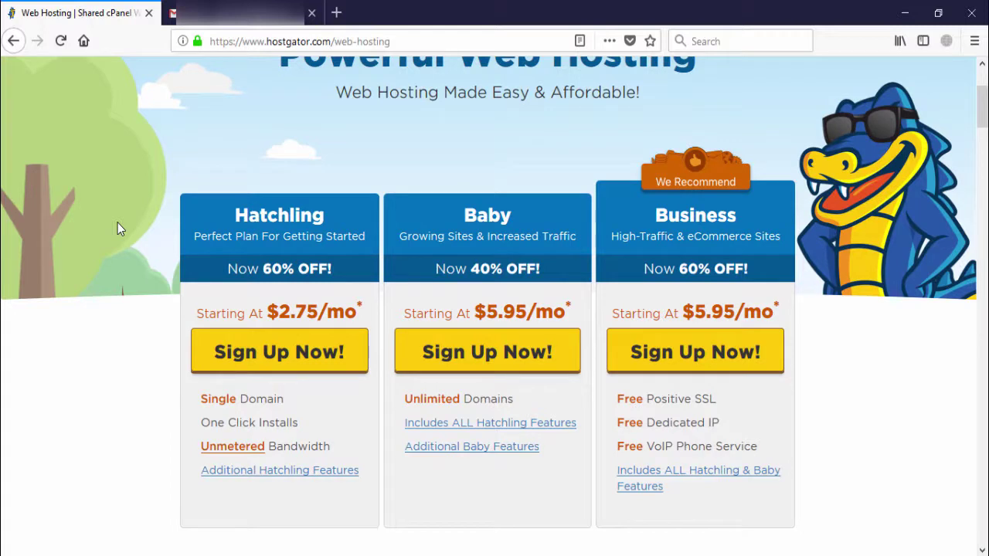
left_click_drag(283, 398, 201, 398)
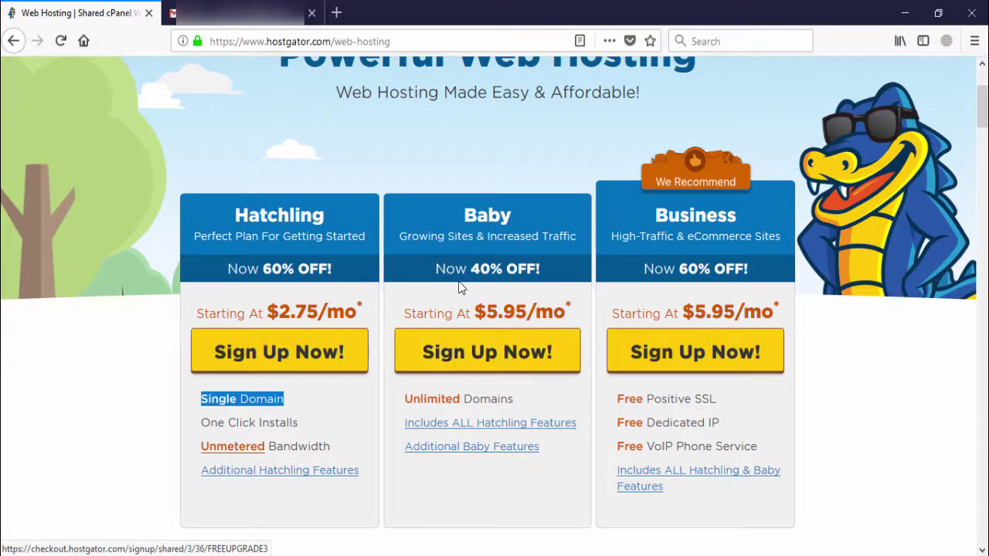
left_click_drag(472, 268, 503, 268)
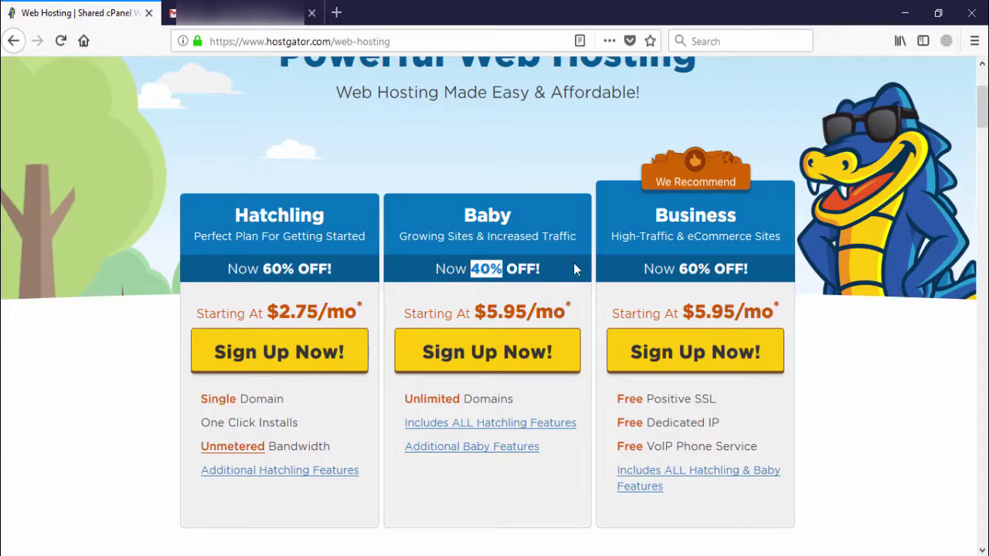
left_click_drag(676, 269, 688, 269)
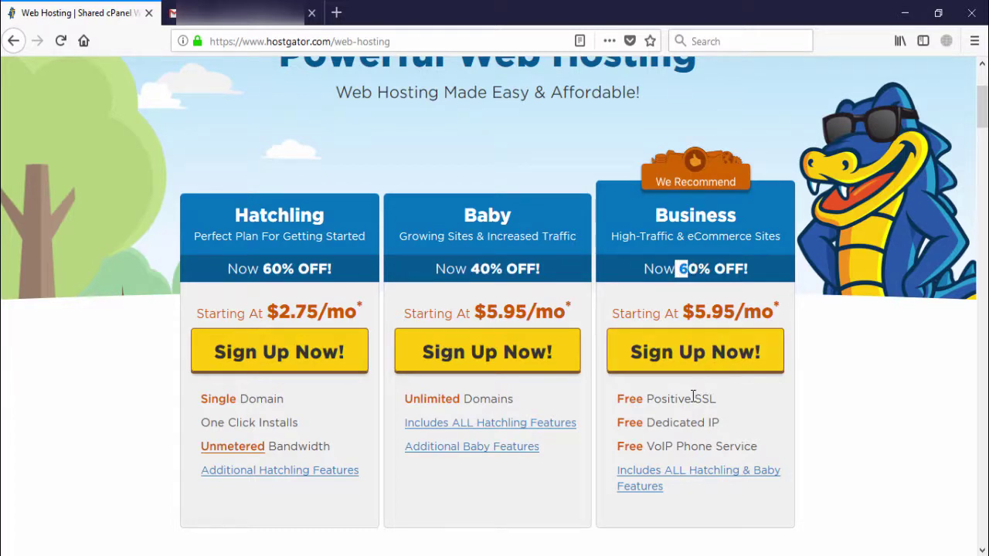
left_click_drag(618, 401, 757, 444)
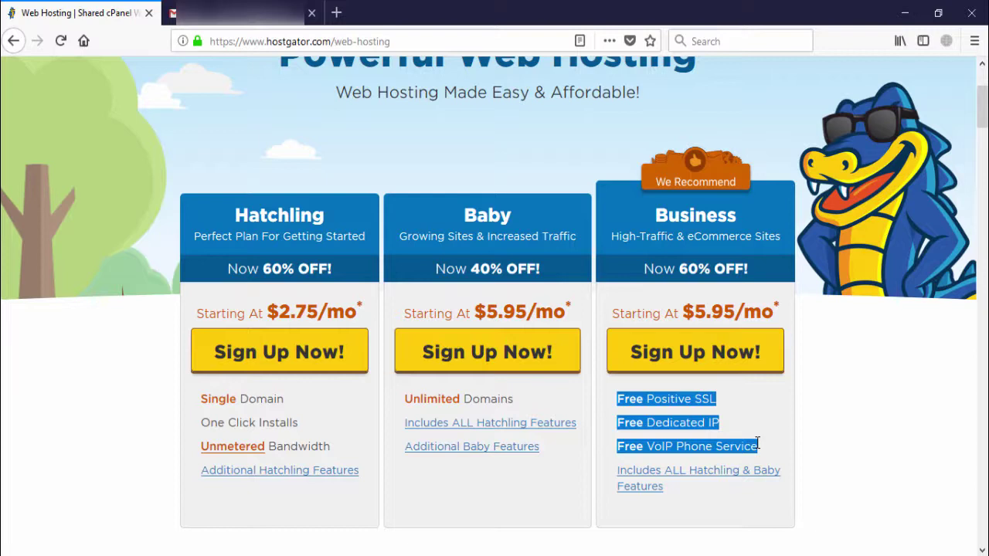
left_click(131, 399)
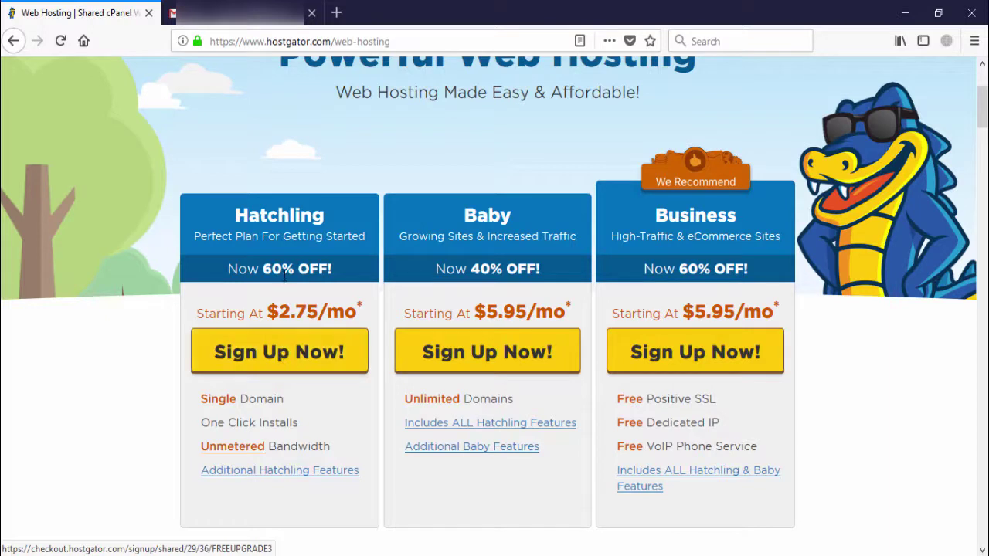
left_click_drag(265, 269, 294, 269)
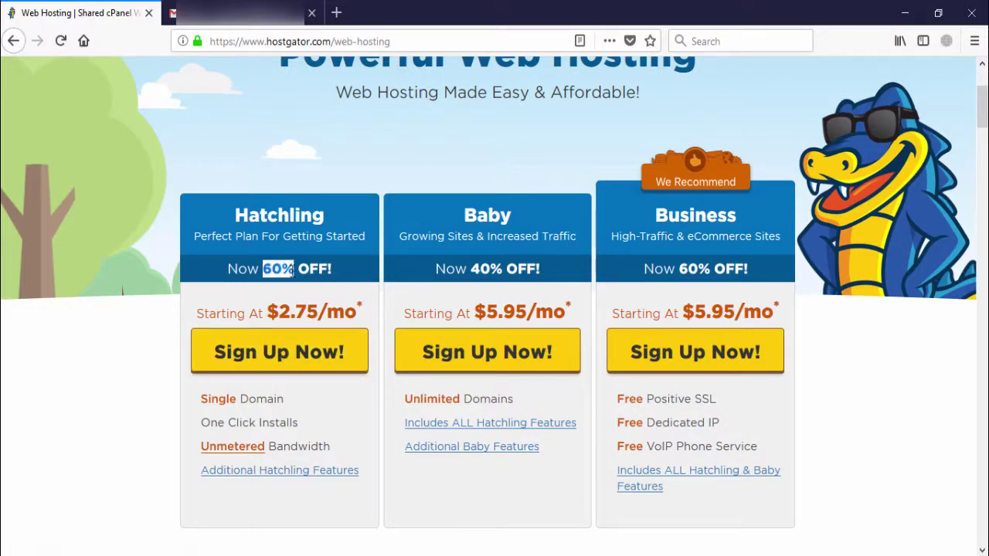
left_click_drag(201, 398, 283, 394)
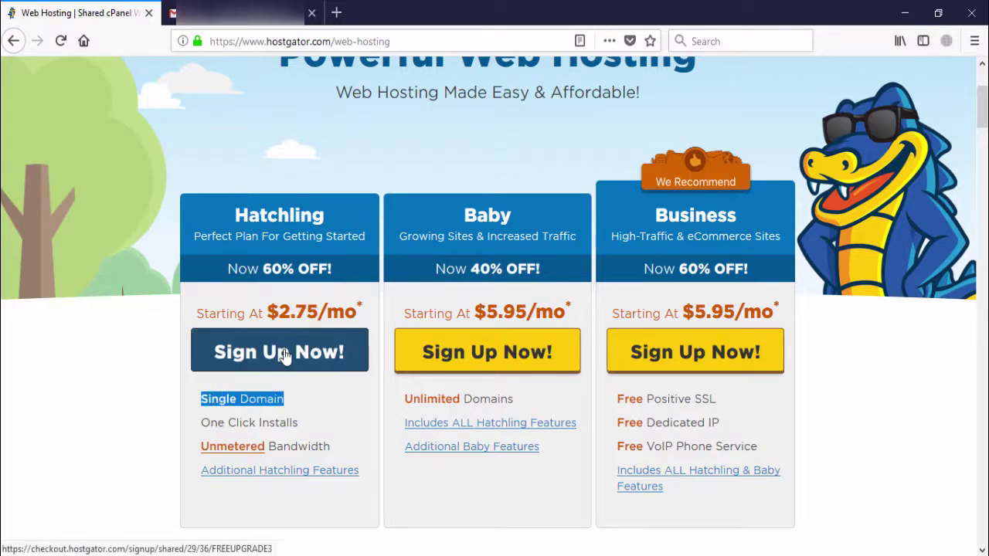
Start the Hatchling sign-up and add quickharaj.com as an already-owned domain.
left_click(284, 354)
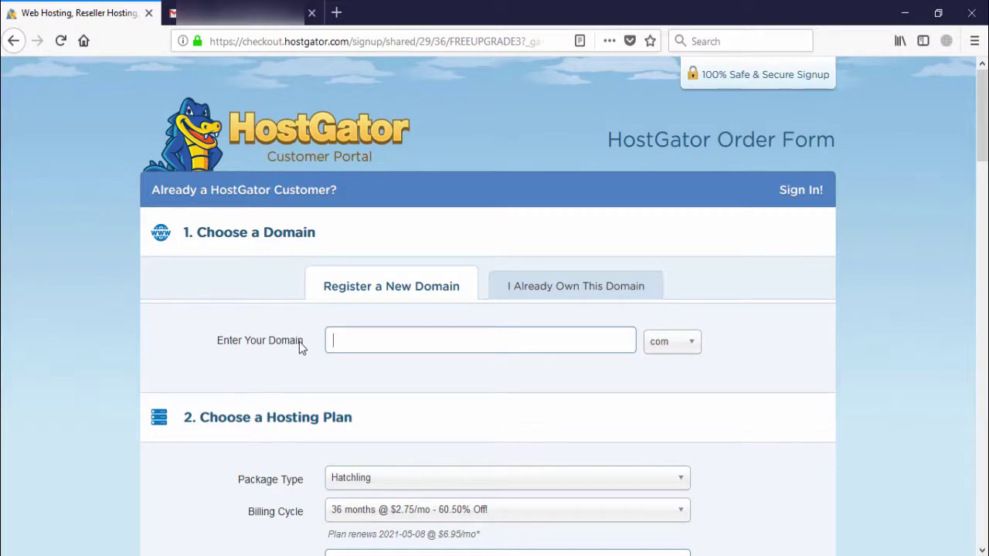
left_click(523, 296)
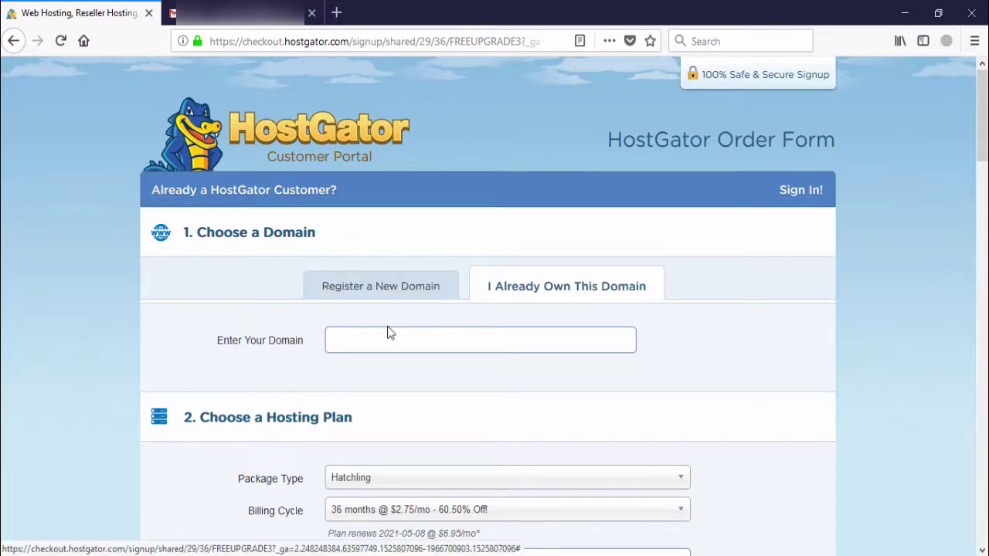
type("q")
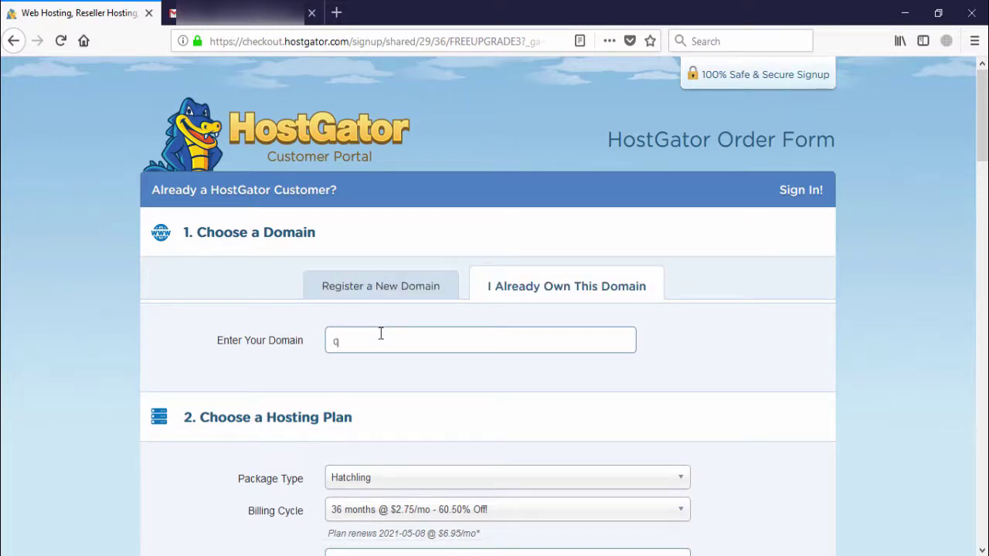
type("uickharaj.com")
left_click_drag(985, 153, 984, 174)
scroll(487, 324, "down", 2)
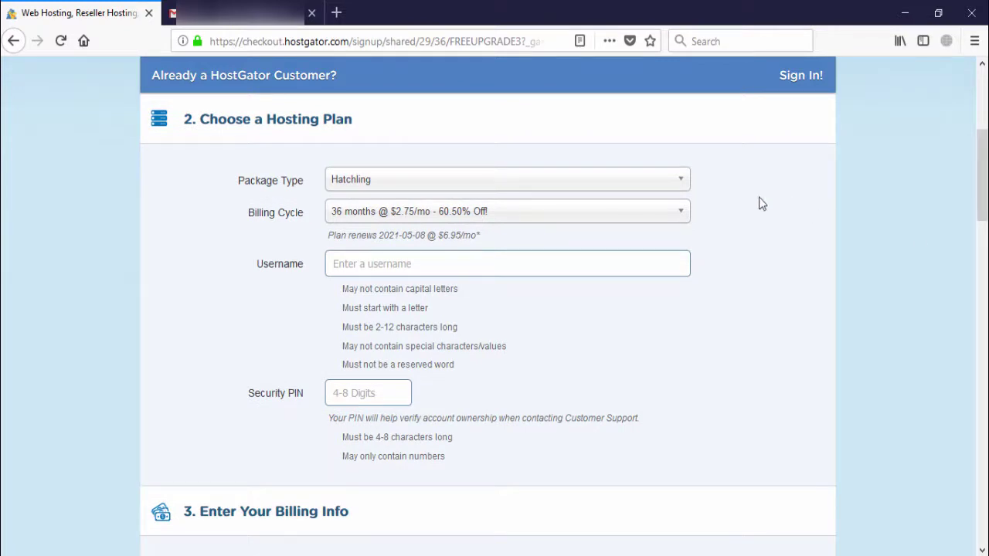
left_click(666, 190)
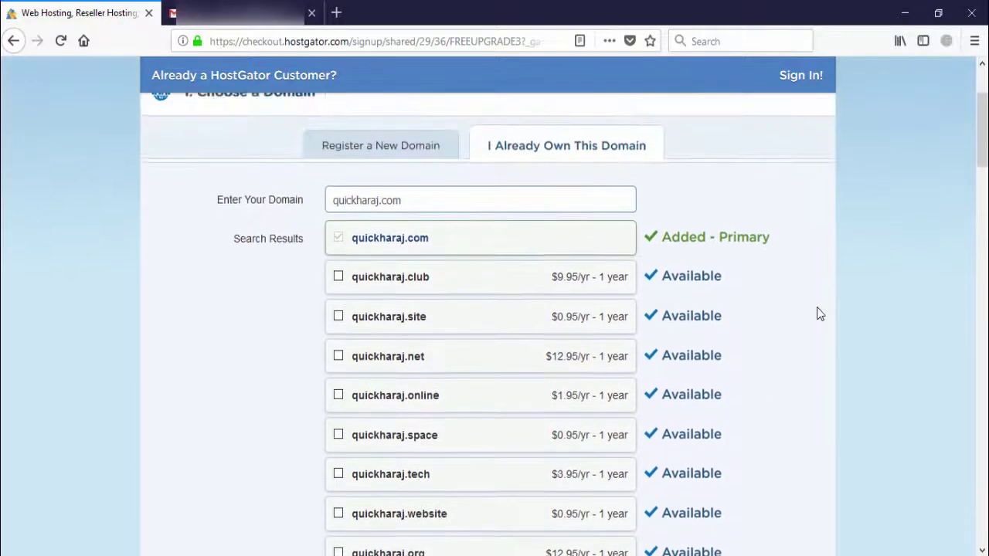
Keep Hatchling as the package type on the 36-month billing cycle at $2.75/mo.
scroll(821, 316, "down", 2)
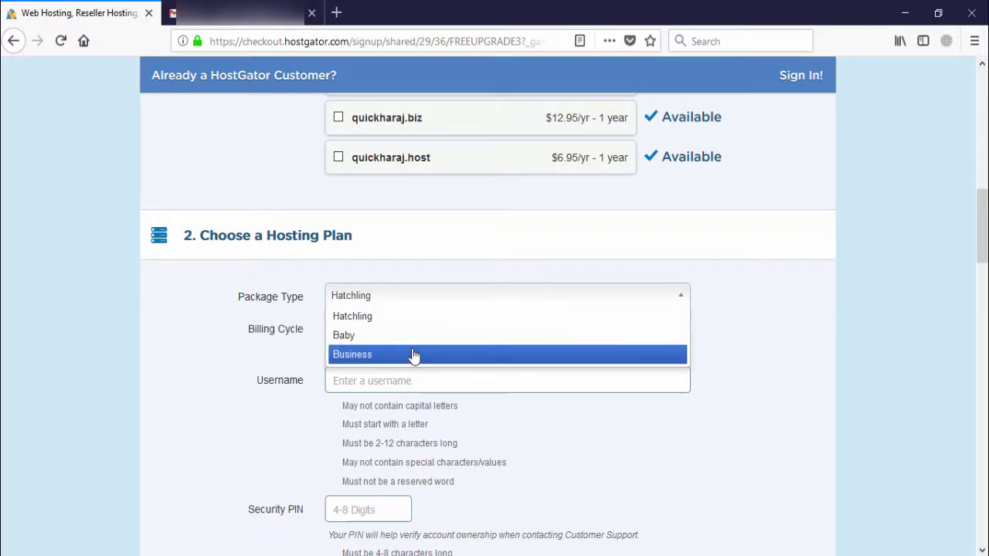
left_click(399, 318)
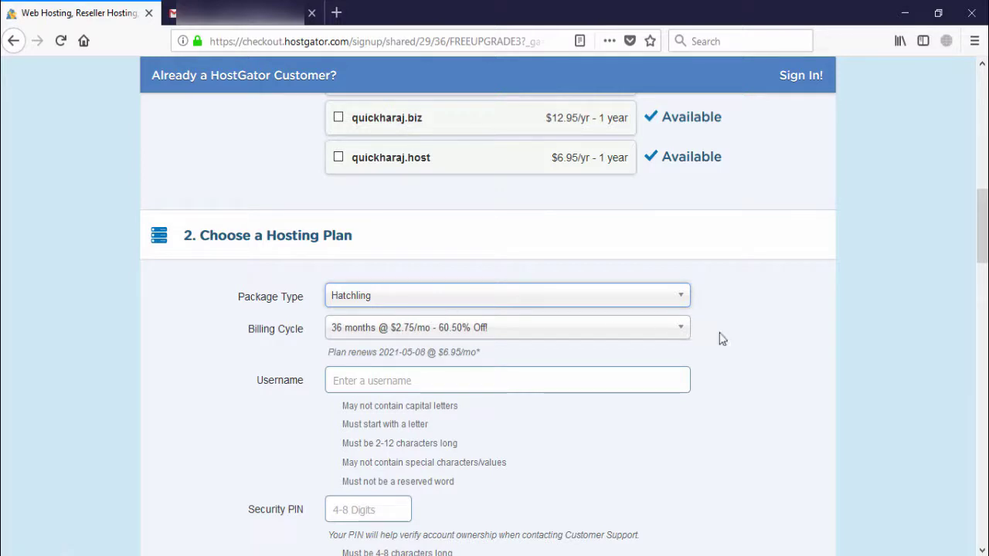
scroll(753, 344, "down", 1)
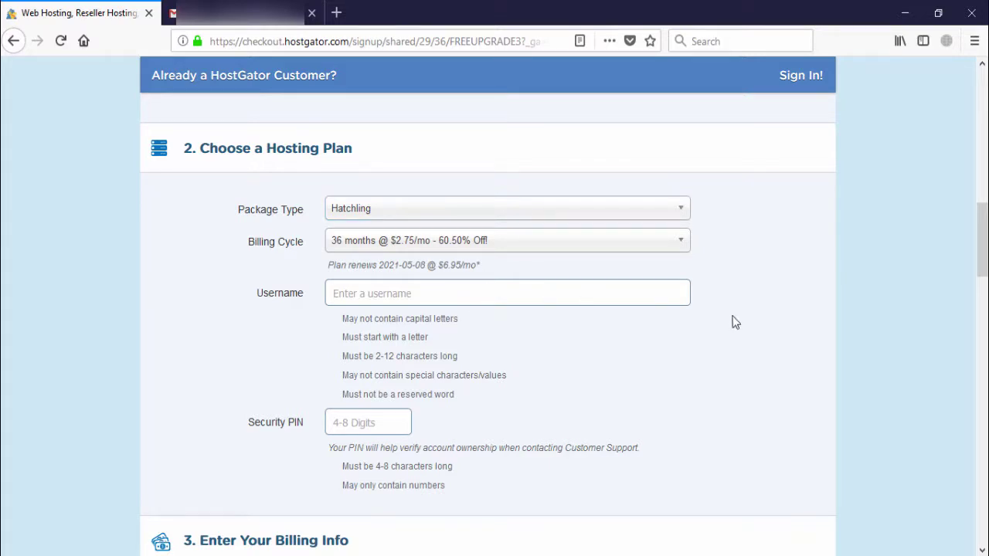
Enter an account username and a 4-digit security PIN, then move down to Billing Info.
type("quic")
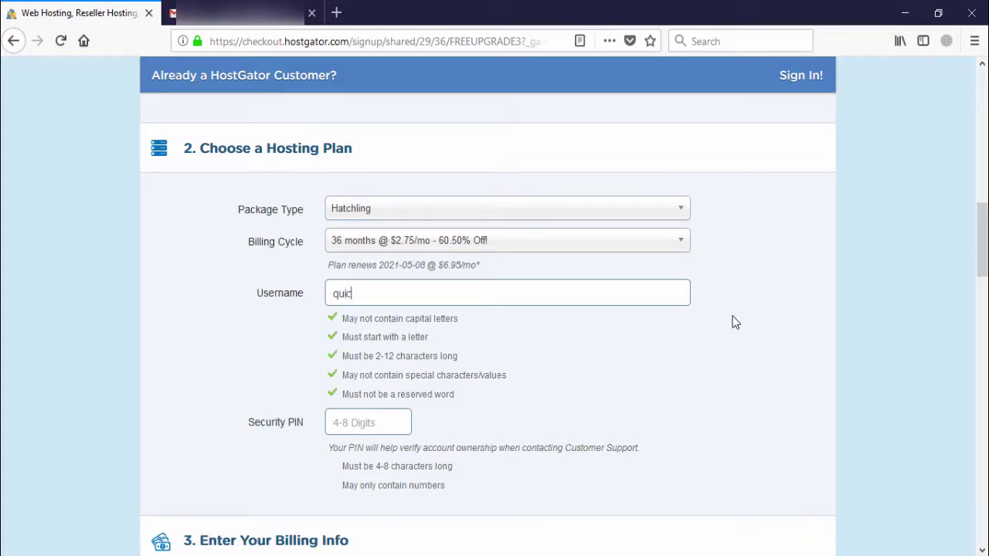
type("kharaj")
left_click(396, 417)
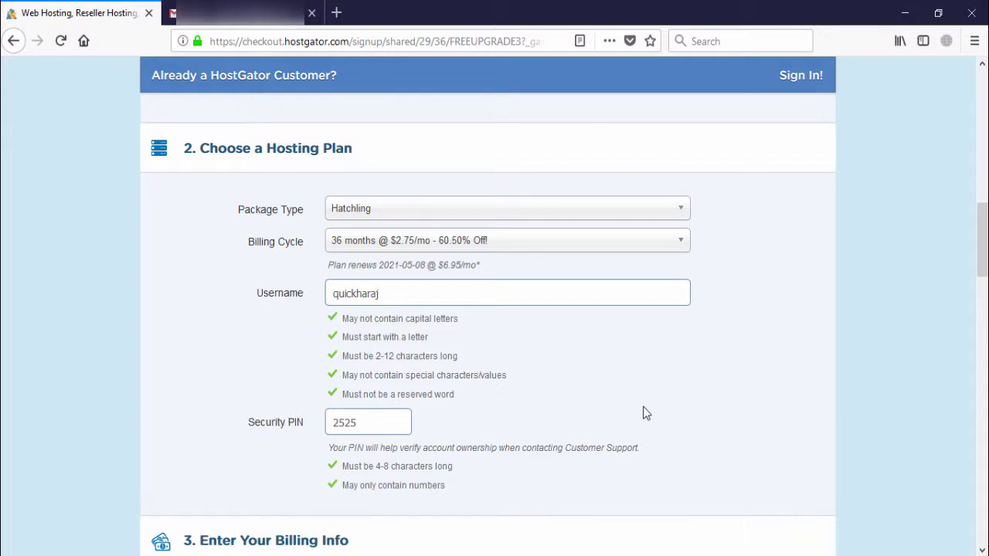
scroll(643, 414, "down", 2)
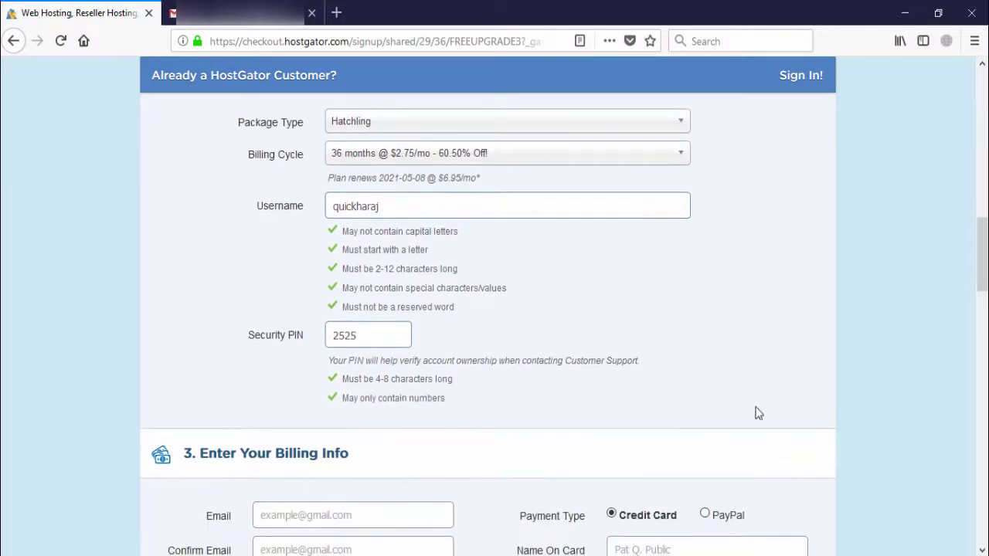
left_click_drag(976, 273, 984, 325)
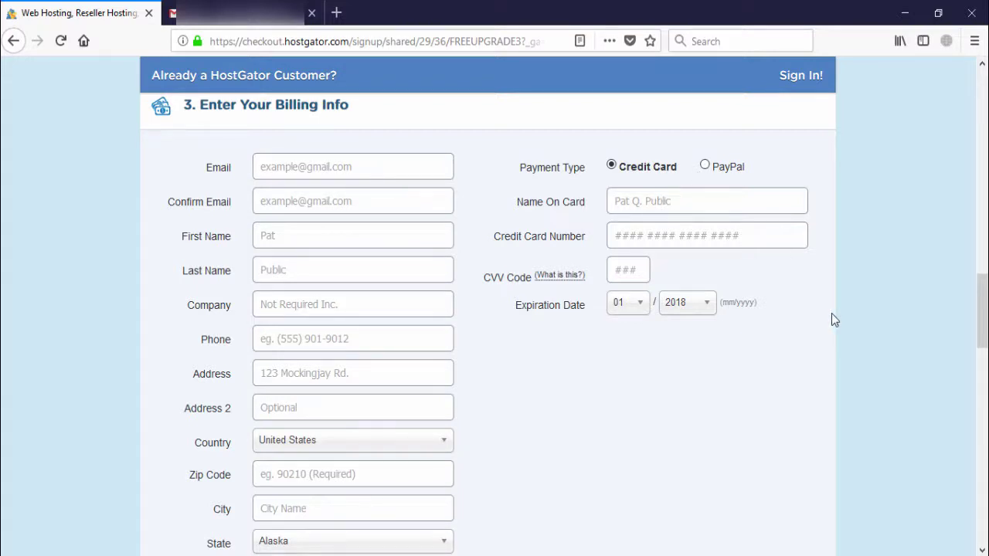
Complete the billing contact and credit card fields, reaching the Add Additional Services add-ons.
left_click_drag(986, 306, 986, 376)
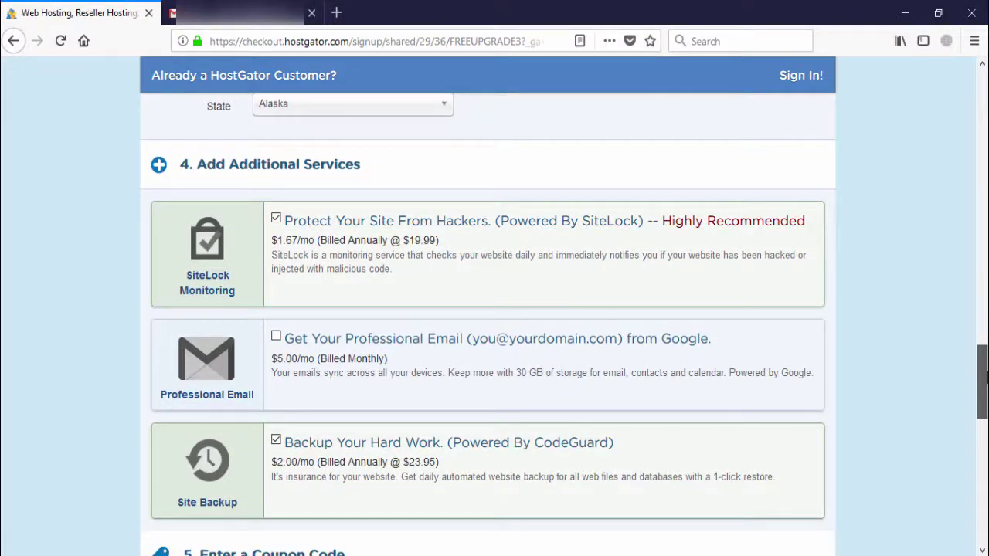
left_click_drag(986, 377, 986, 307)
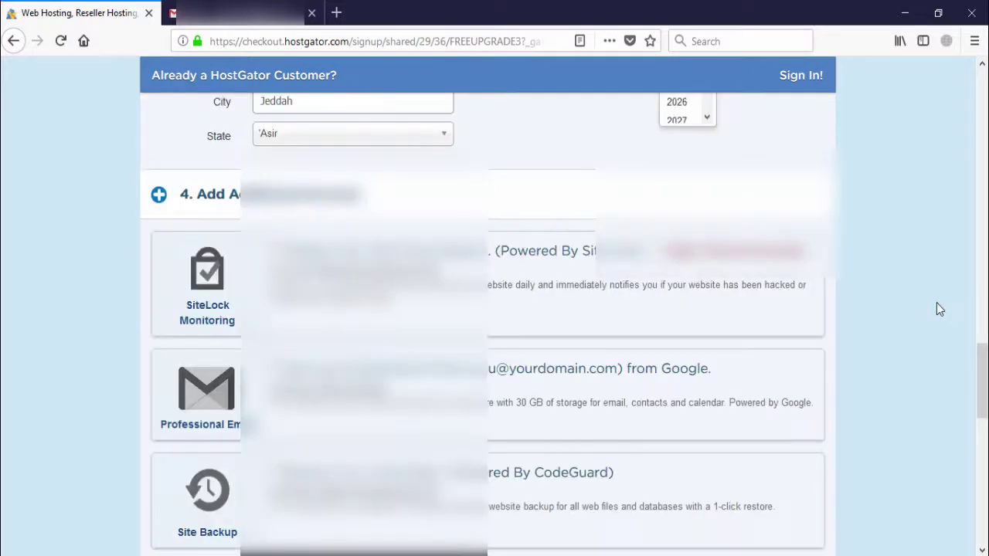
scroll(846, 314, "down", 2)
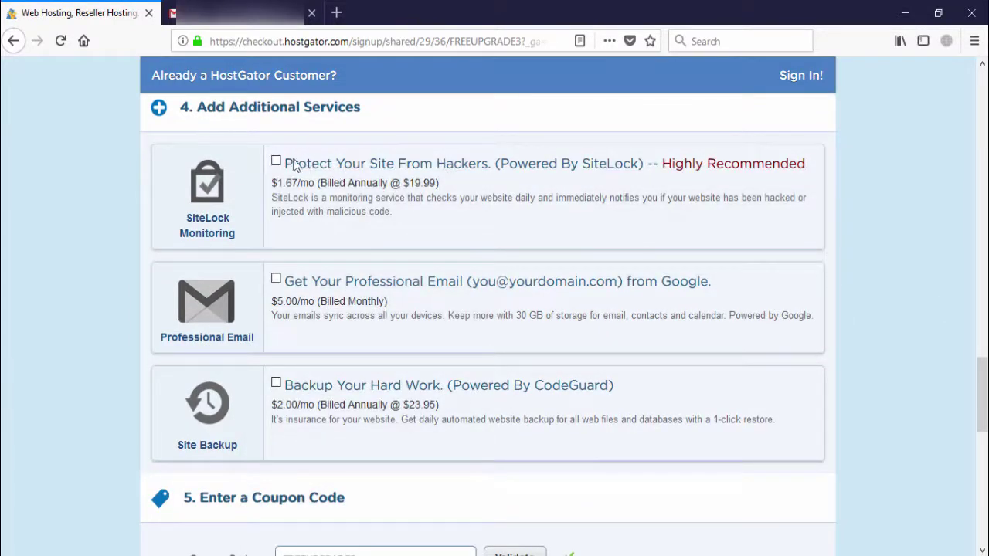
left_click(276, 161)
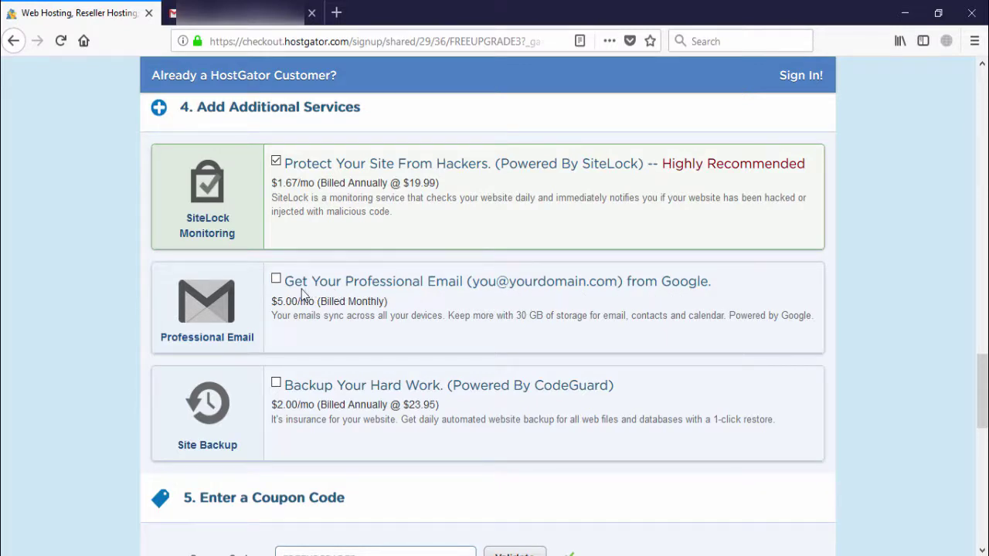
left_click(276, 280)
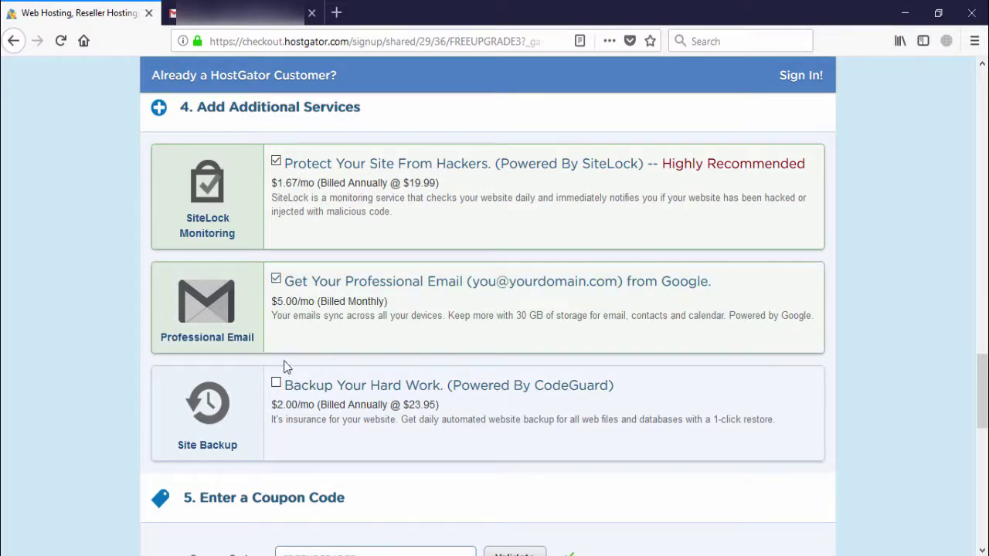
left_click(278, 381)
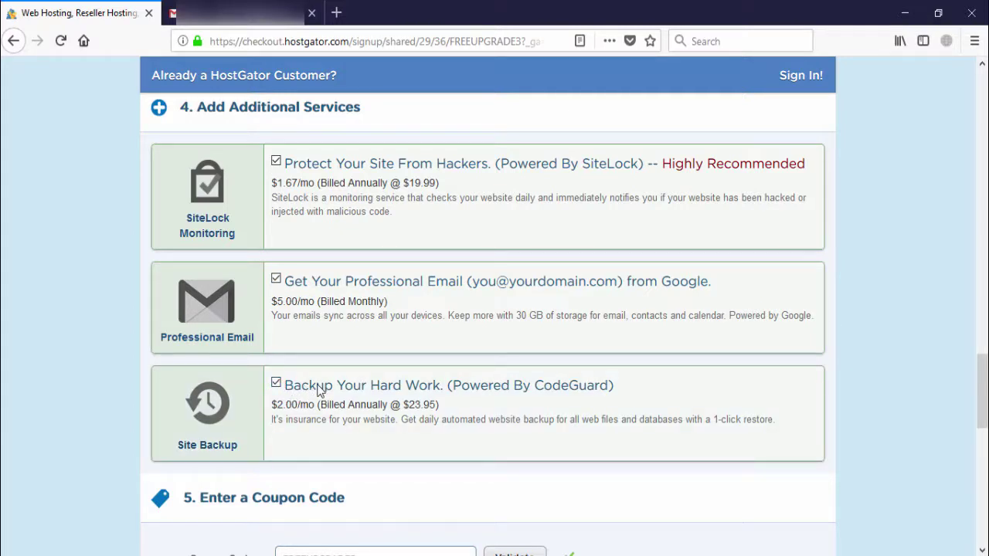
left_click(275, 383)
left_click(276, 279)
left_click(276, 161)
Check the order review: Hatchling for 36 months with $98.83 amount due.
scroll(850, 363, "down", 4)
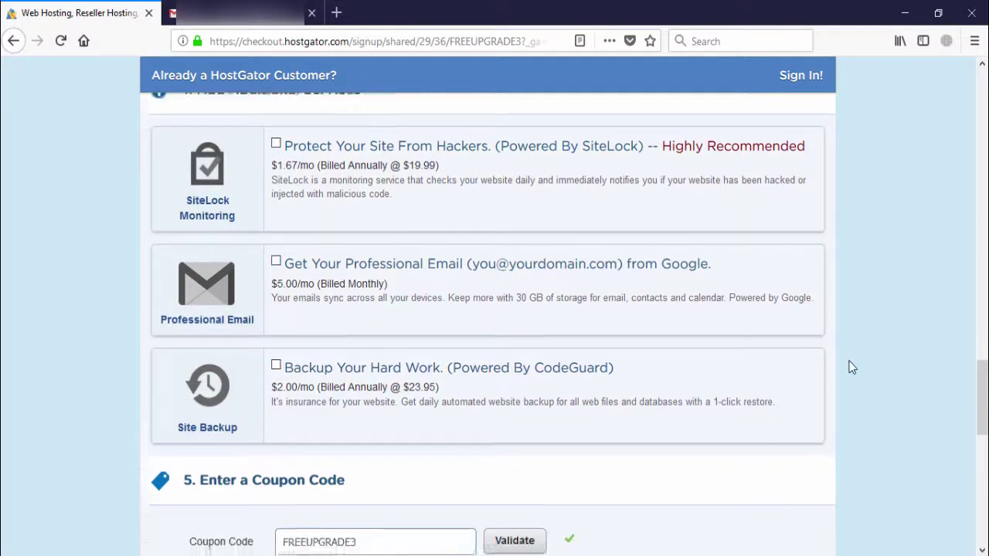
scroll(860, 363, "down", 6)
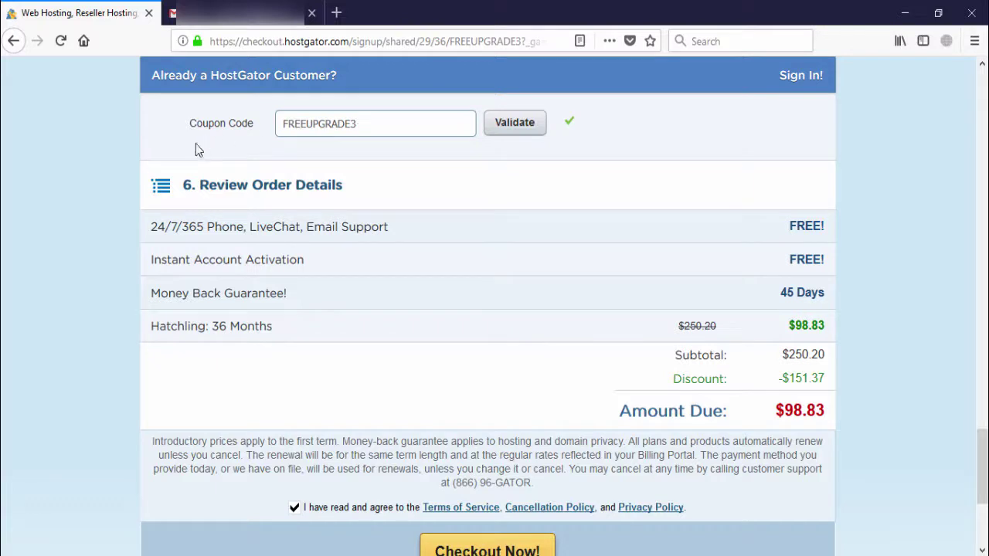
scroll(174, 152, "down", 2)
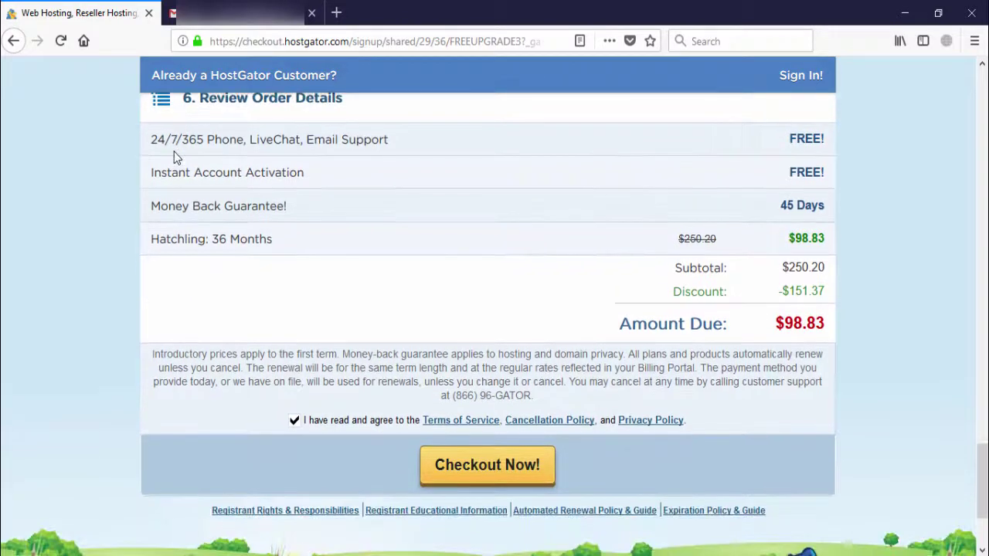
scroll(194, 172, "up", 2)
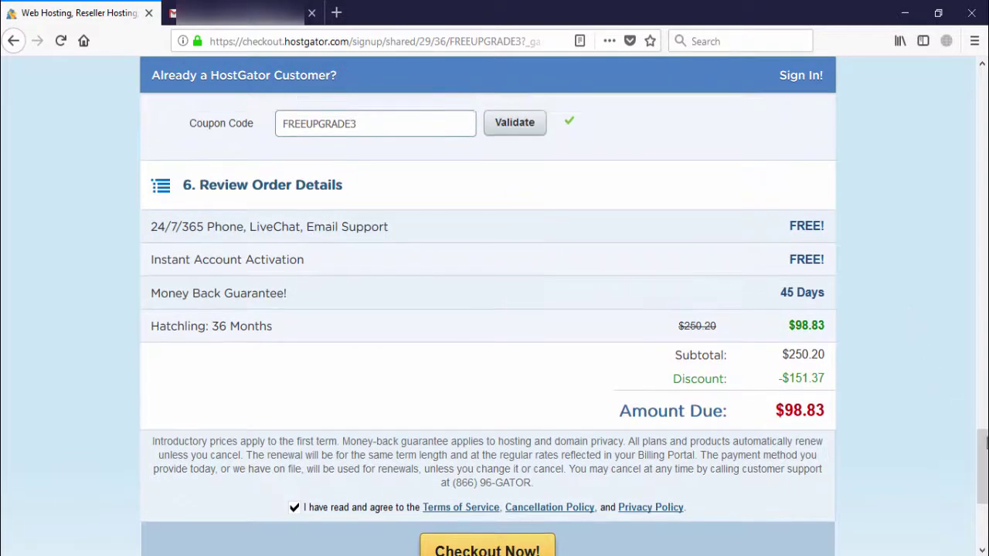
left_click_drag(983, 452, 985, 462)
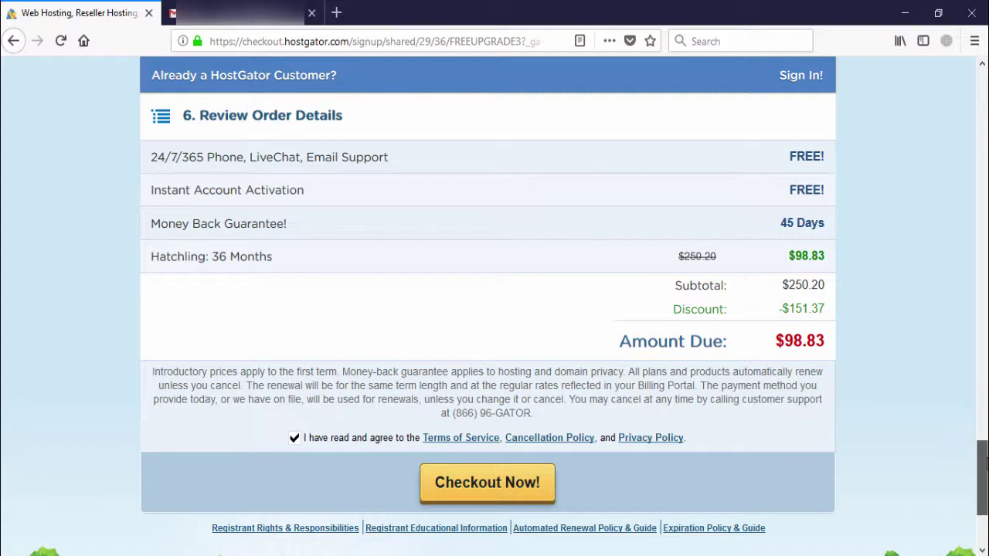
left_click_drag(785, 341, 836, 345)
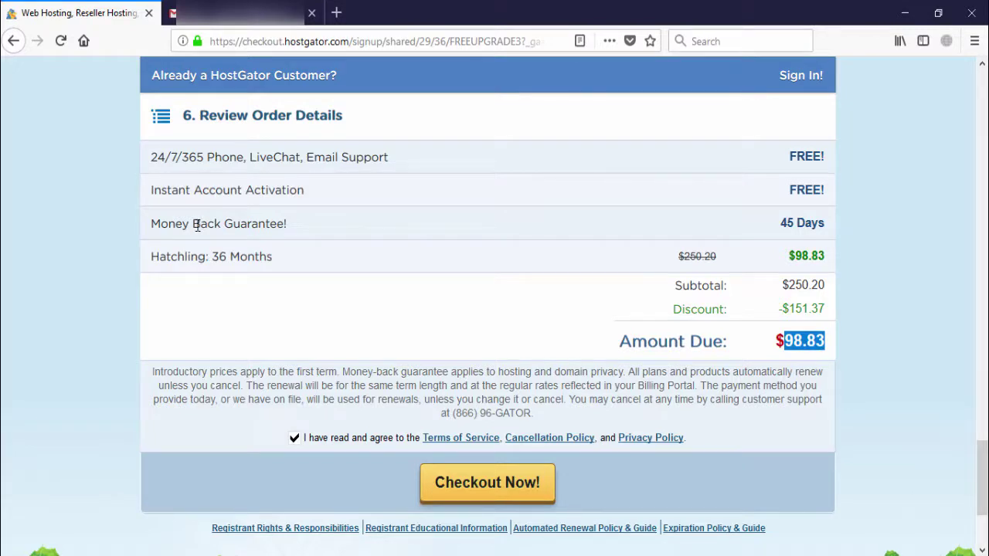
left_click_drag(272, 258, 150, 258)
left_click(175, 305)
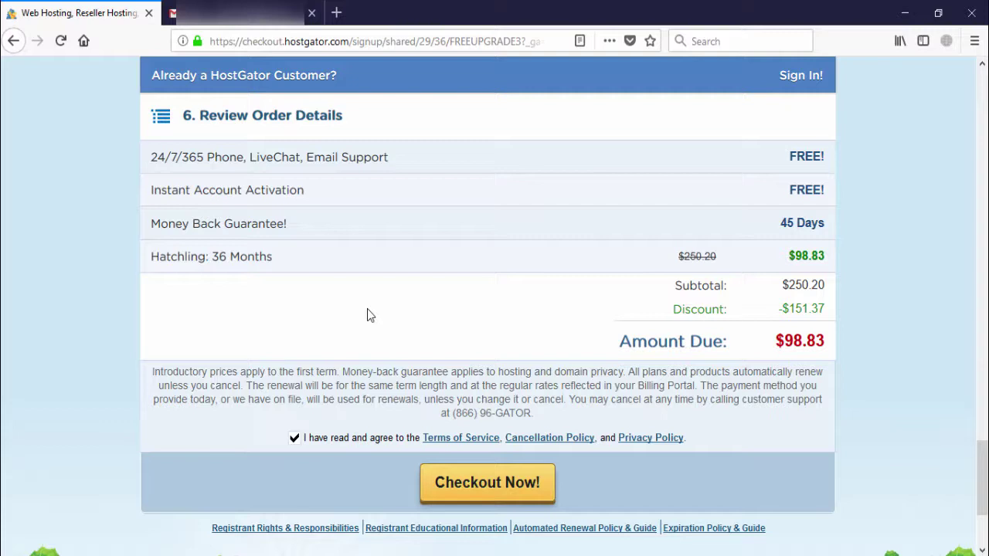
Place the order with Checkout Now! and review the Payment Completed page.
left_click(515, 498)
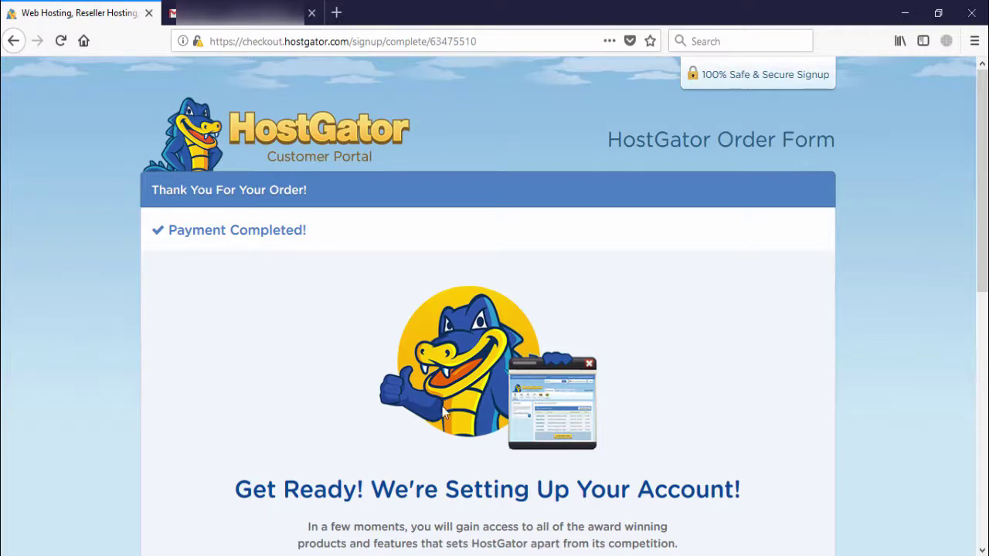
scroll(580, 424, "down", 2)
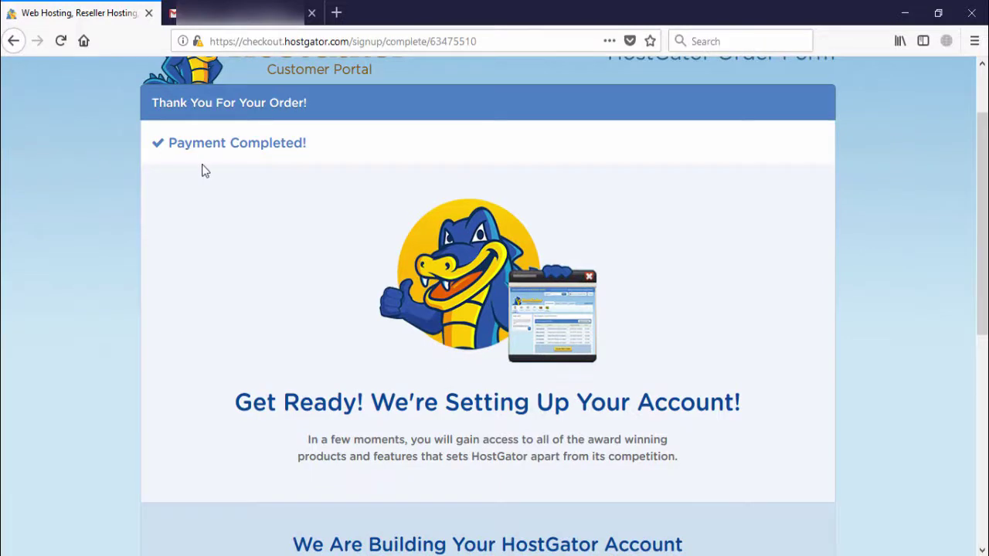
scroll(747, 325, "down", 1)
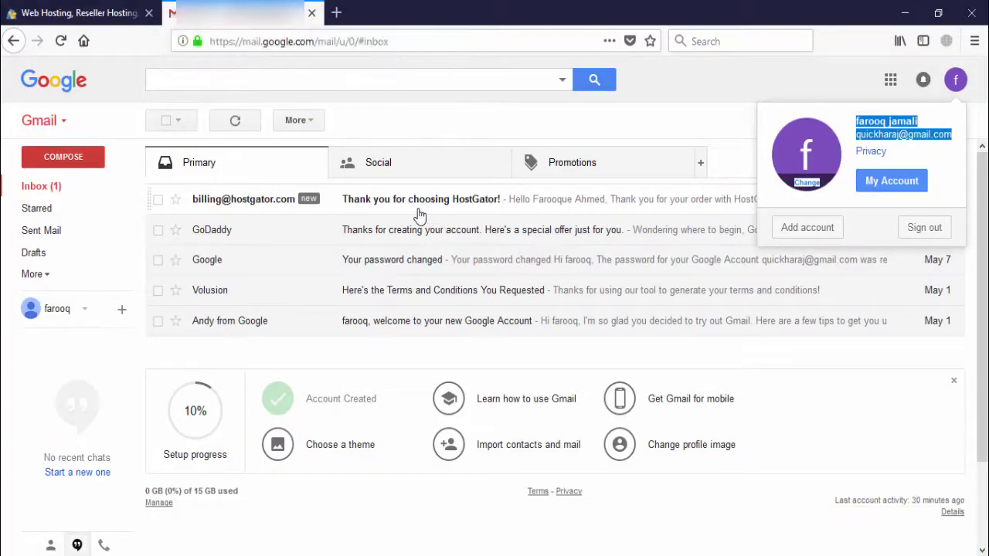
left_click(366, 353)
left_click(73, 12)
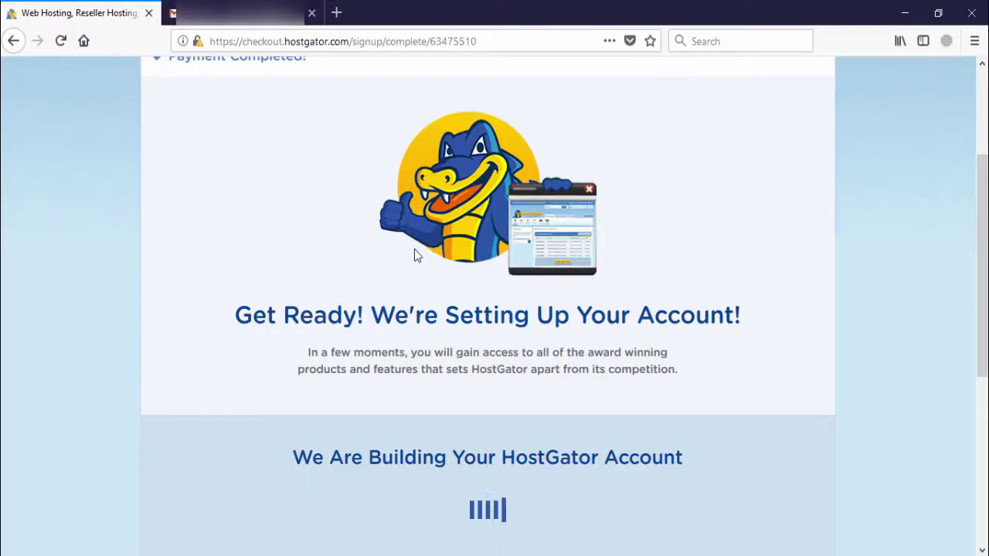
Answer 'Done it before' and 'No' to freelancing in the survey, then close it.
scroll(369, 337, "up", 2)
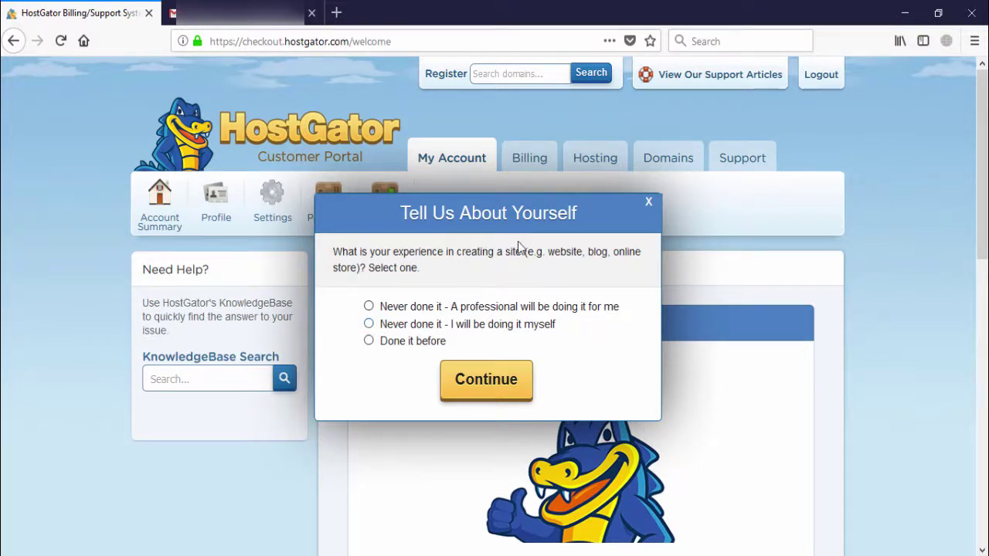
left_click(408, 342)
left_click(510, 395)
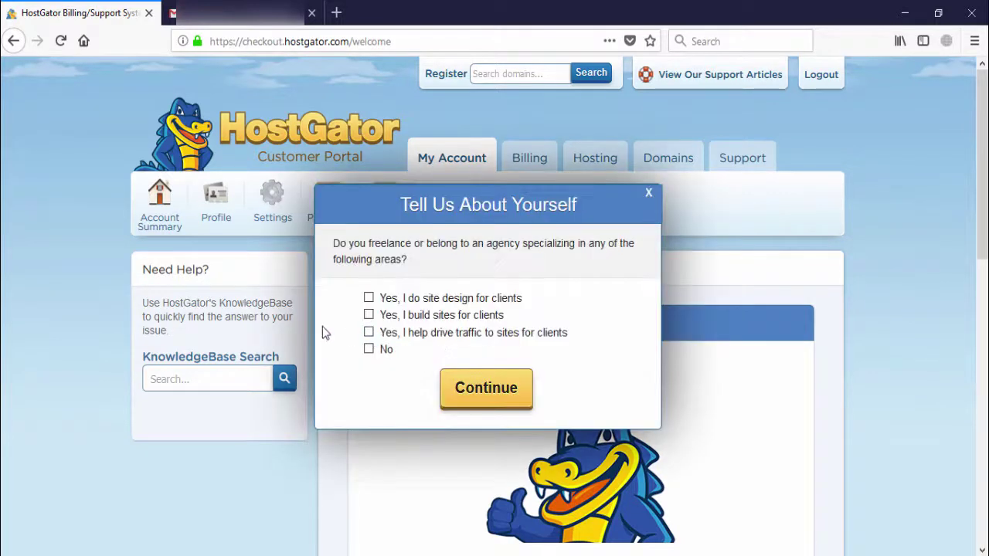
left_click(371, 350)
left_click(479, 397)
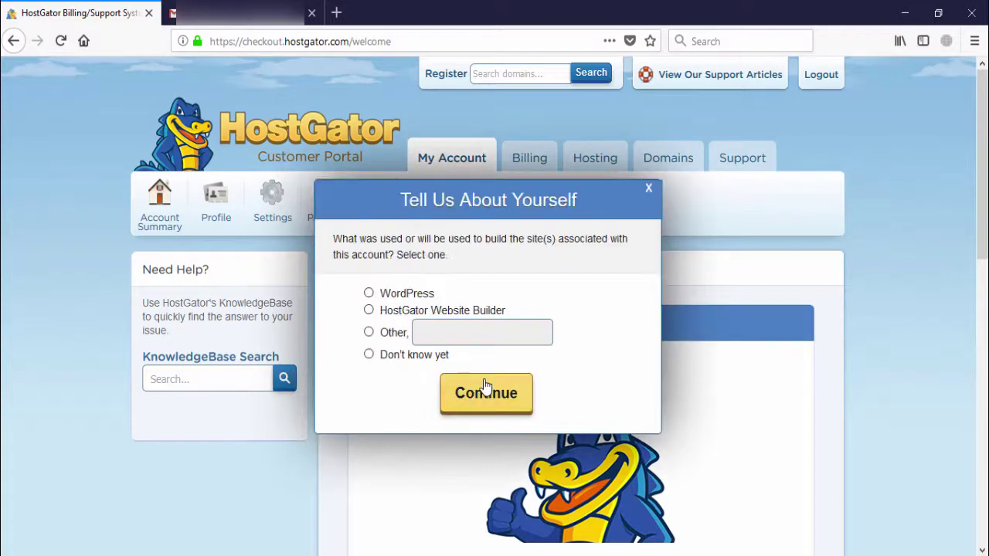
left_click(649, 190)
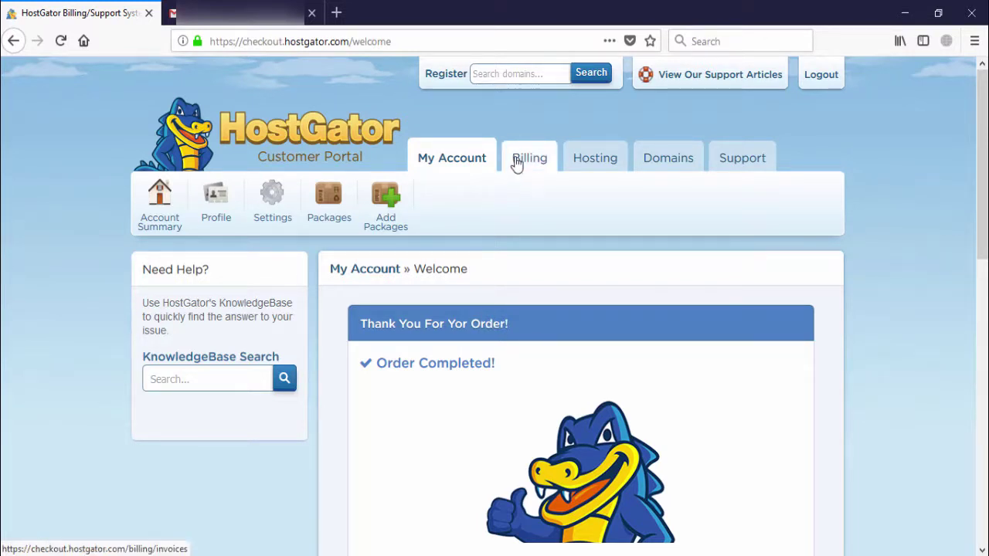
Browse the portal welcome page, then open Account Summary under My Account.
mouse_move(515, 164)
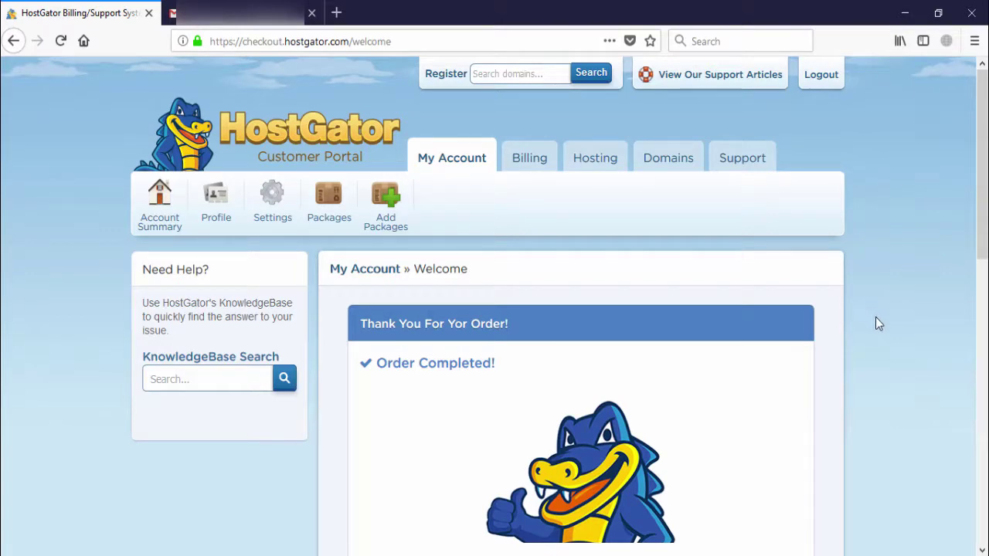
scroll(877, 324, "down", 5)
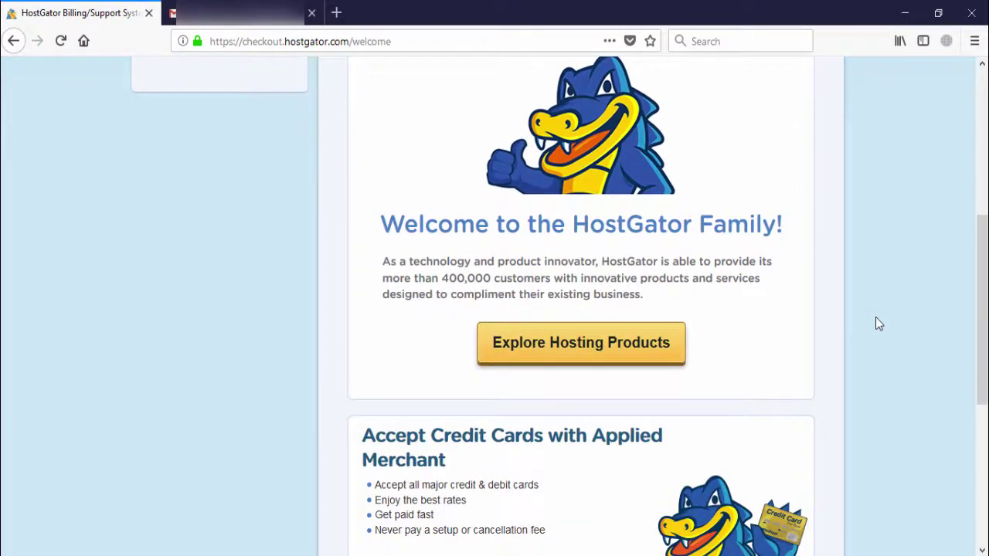
scroll(876, 317, "down", 5)
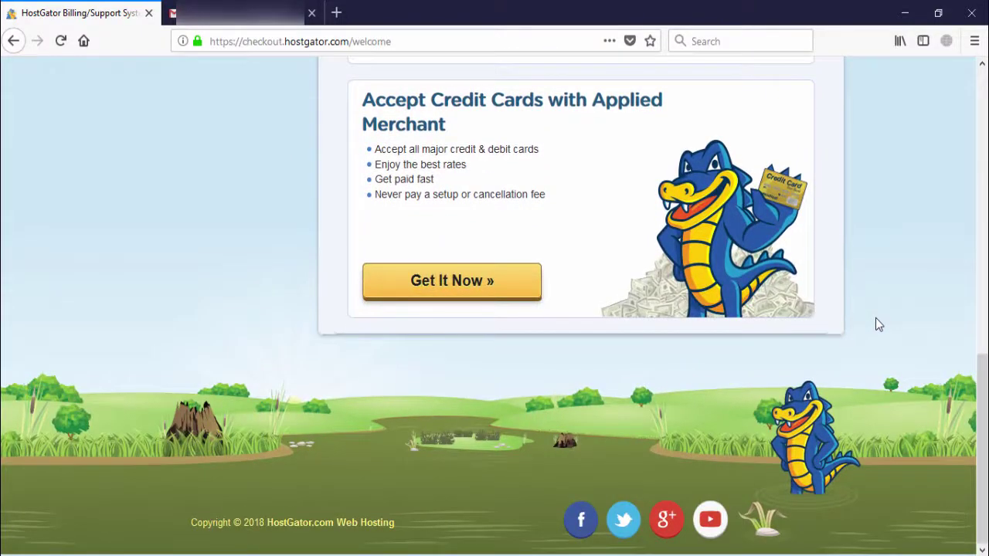
scroll(875, 318, "up", 10)
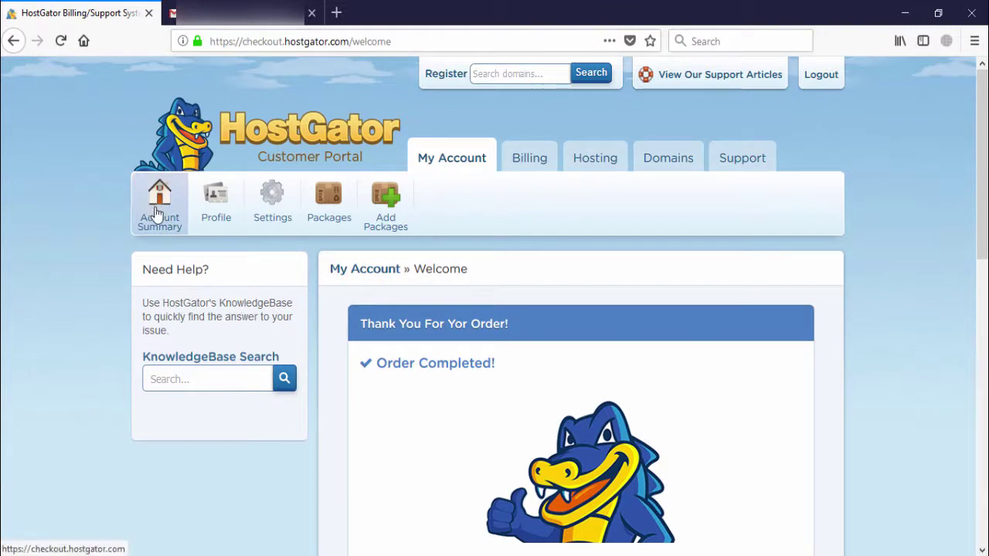
left_click(157, 212)
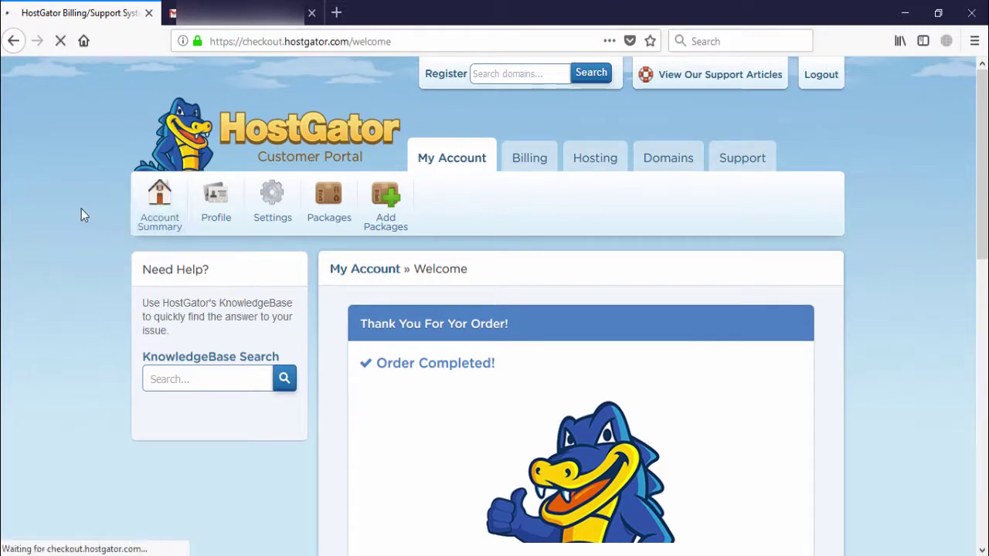